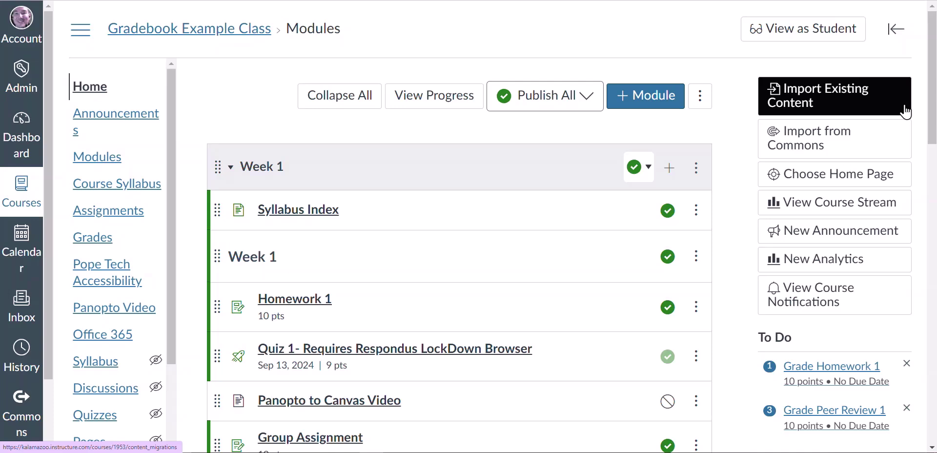
Go to the course's People page and switch to its Groups tab.
{"action": "scroll", "coordinate": [144, 249], "scroll_direction": "down", "scroll_amount": 4}
{"action": "left_click", "coordinate": [103, 281]}
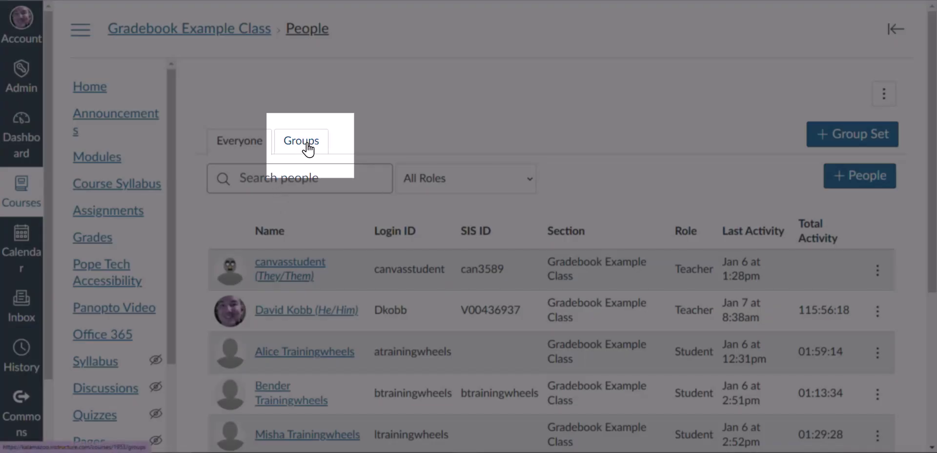
{"action": "left_click", "coordinate": [307, 145]}
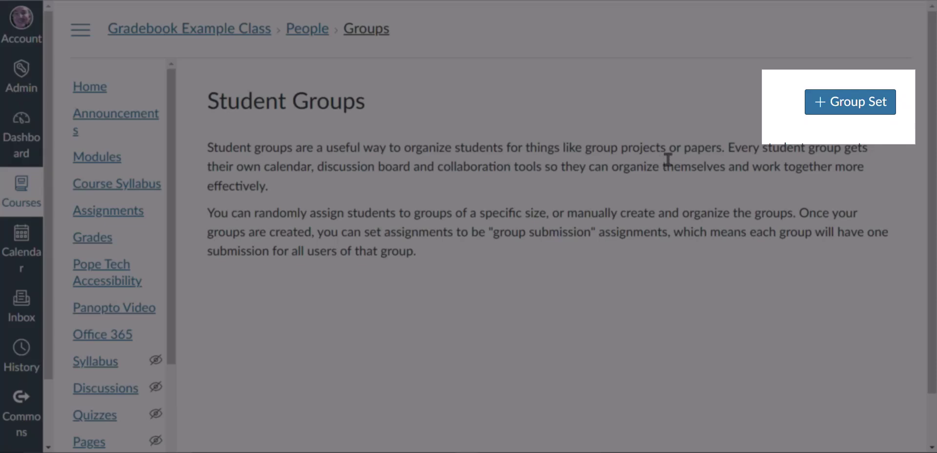
Start a new group set named 'Group Set 1' and show its Group Structure options.
{"action": "left_click", "coordinate": [831, 106]}
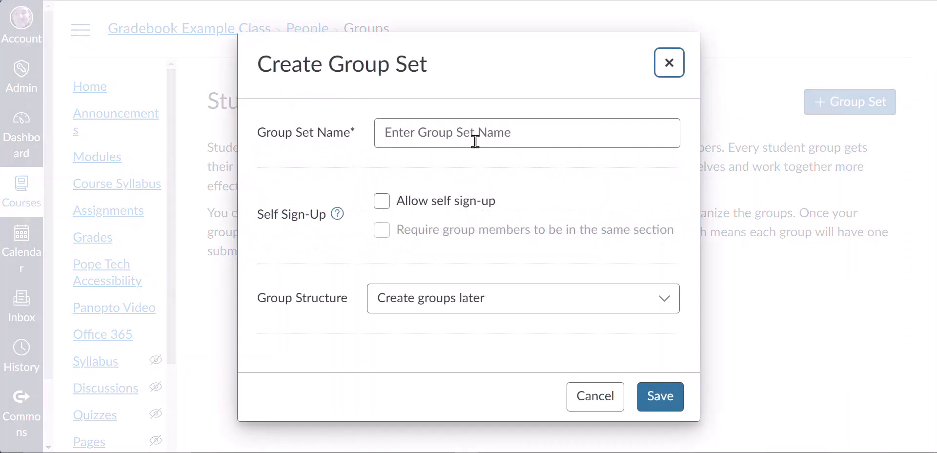
{"action": "left_click", "coordinate": [475, 141]}
{"action": "type", "text": "Group Set 1"}
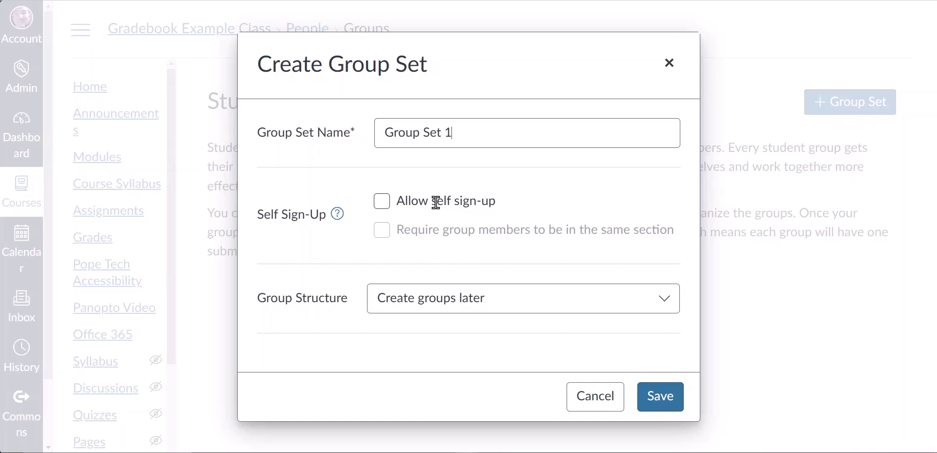
{"action": "left_click", "coordinate": [476, 310]}
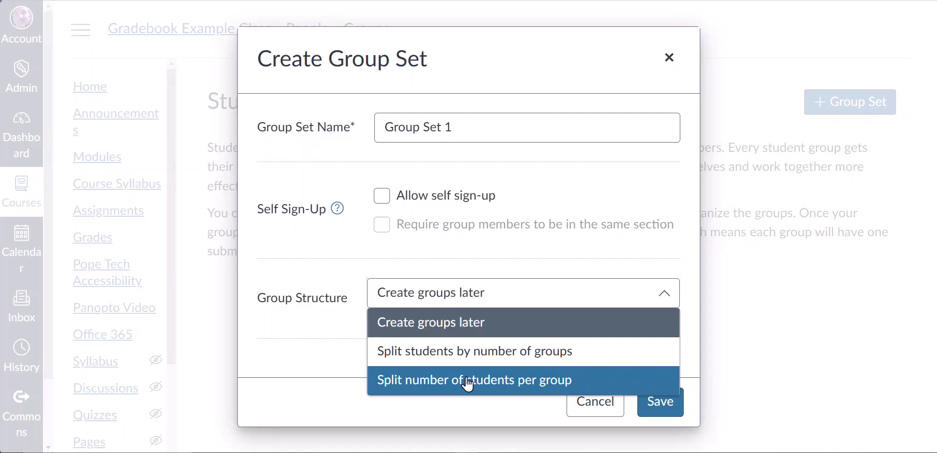
Split Group Set 1 into 2 groups with same-section members required, and save it.
{"action": "left_click", "coordinate": [469, 352]}
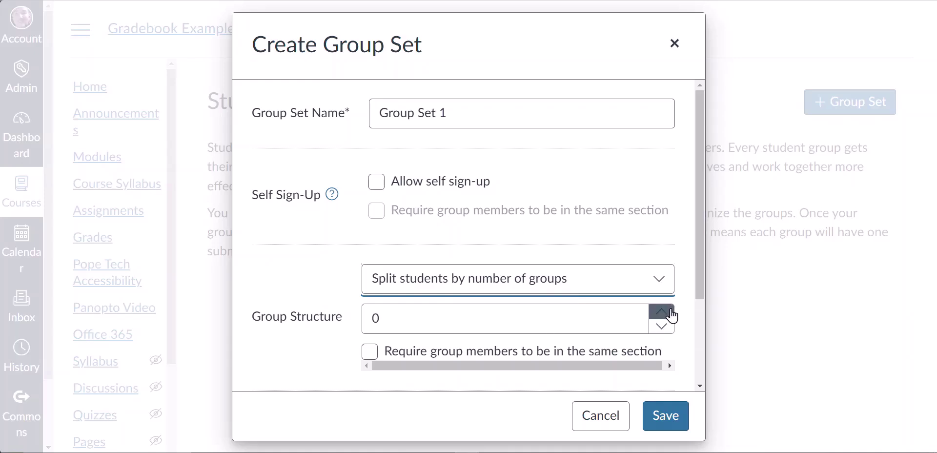
{"action": "left_click", "coordinate": [670, 313]}
{"action": "left_click", "coordinate": [670, 313]}
{"action": "scroll", "coordinate": [602, 335], "scroll_direction": "down", "scroll_amount": 1}
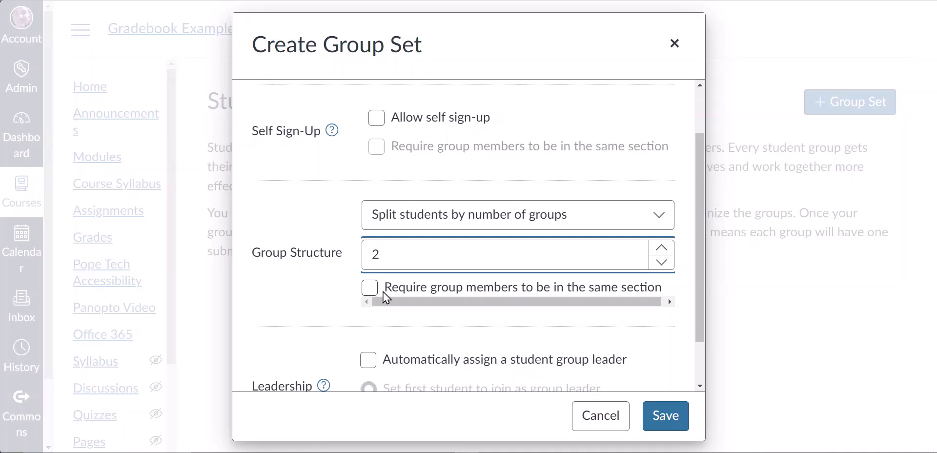
{"action": "left_click", "coordinate": [369, 289]}
{"action": "scroll", "coordinate": [502, 343], "scroll_direction": "down", "scroll_amount": 1}
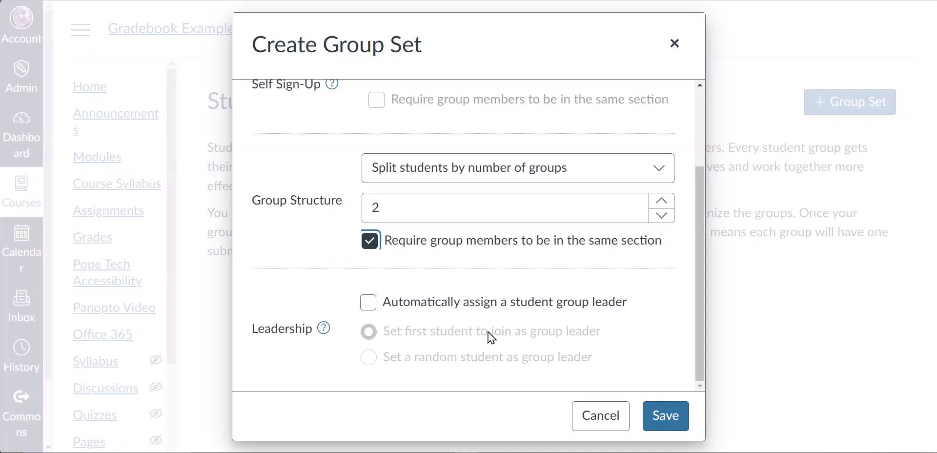
{"action": "mouse_move", "coordinate": [322, 336]}
{"action": "left_click", "coordinate": [670, 422]}
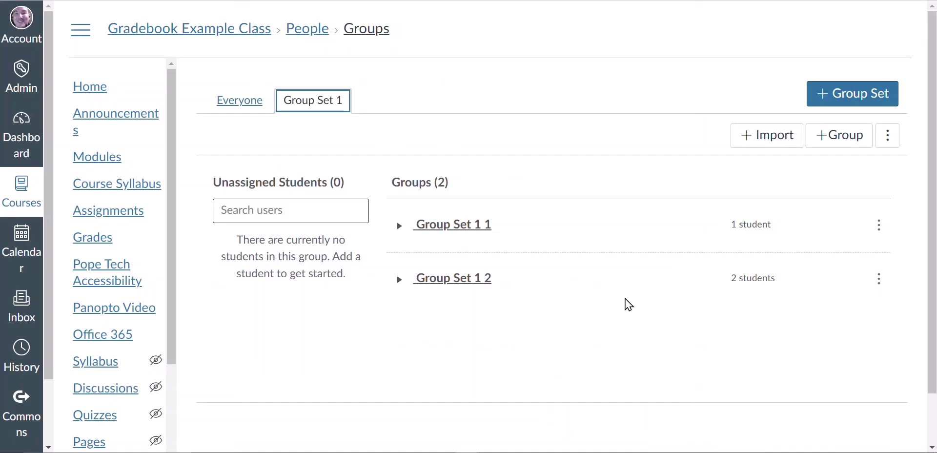
Expand Group Set 1 1 and Group Set 1 2 to check members, and show Group Set 1 1's options.
{"action": "left_click", "coordinate": [398, 226]}
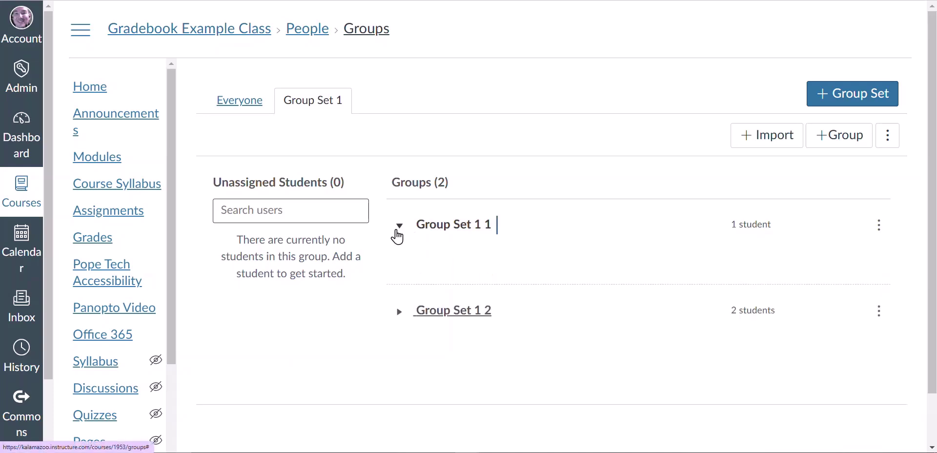
{"action": "left_click", "coordinate": [398, 323]}
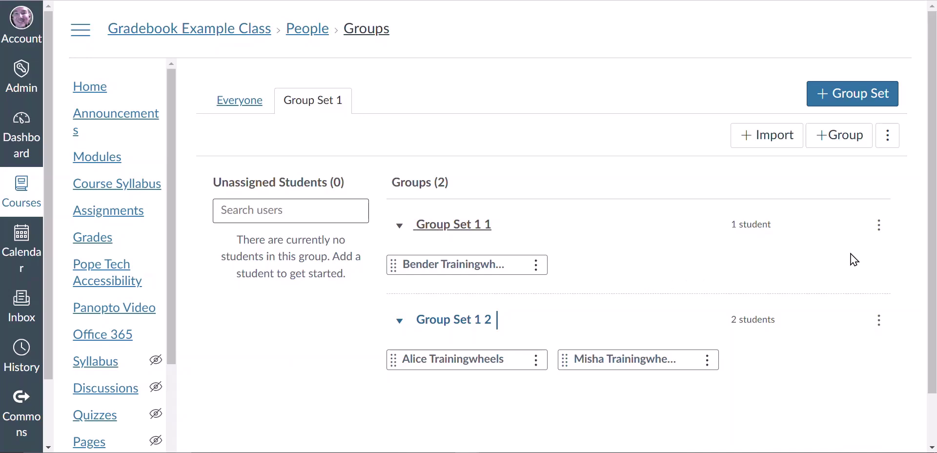
{"action": "left_click", "coordinate": [878, 233]}
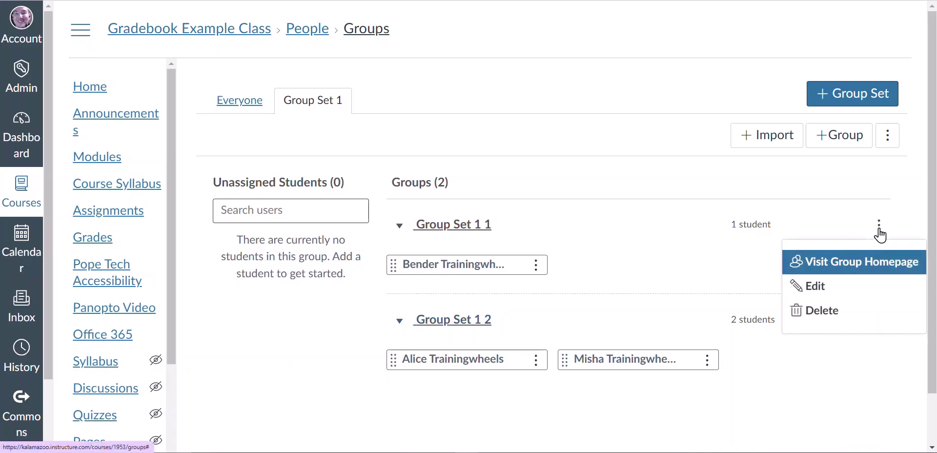
Open Group Set 1 1's Edit settings and close them without changes.
{"action": "left_click", "coordinate": [825, 291]}
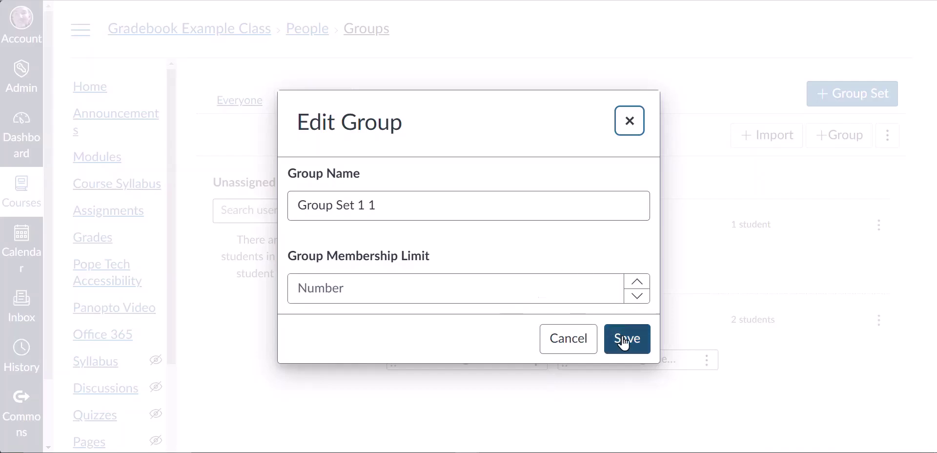
{"action": "left_click", "coordinate": [628, 122]}
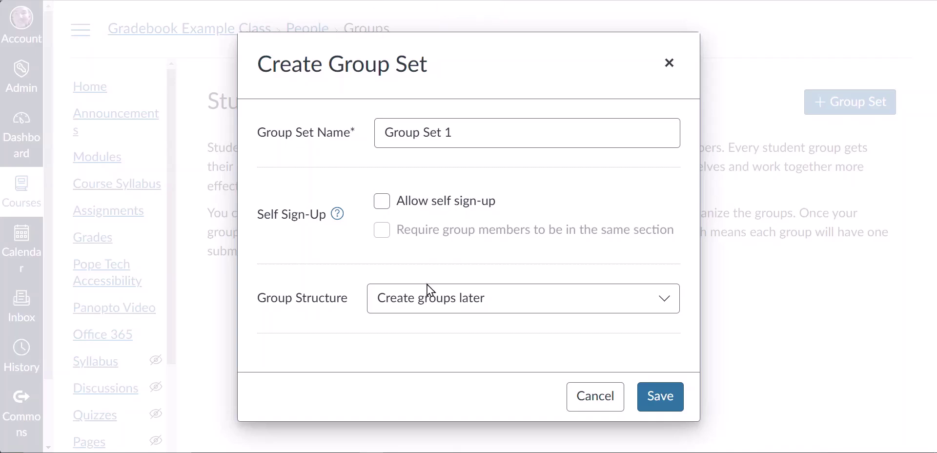
Save Group Set 1 with self sign-up off and groups to be created later.
{"action": "left_click", "coordinate": [650, 397]}
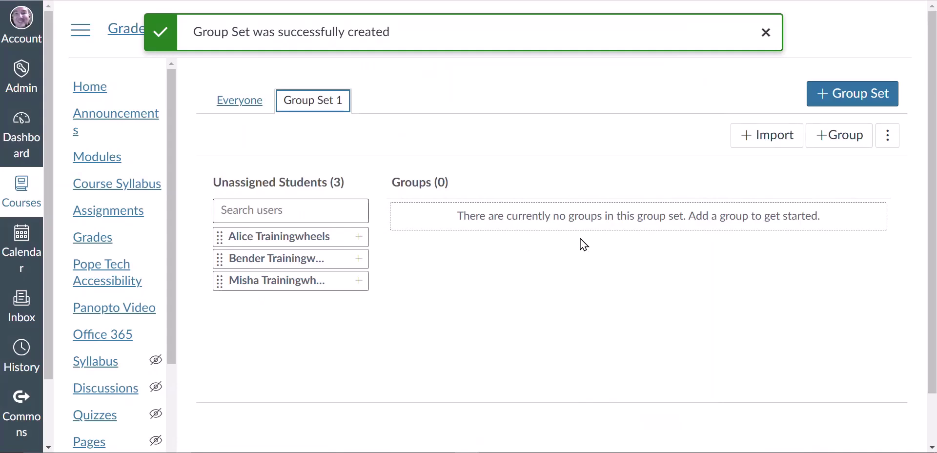
Add a group named 'Group 1' with a membership limit of 3.
{"action": "left_click", "coordinate": [826, 141]}
{"action": "left_click", "coordinate": [461, 206]}
{"action": "type", "text": "Group 1"}
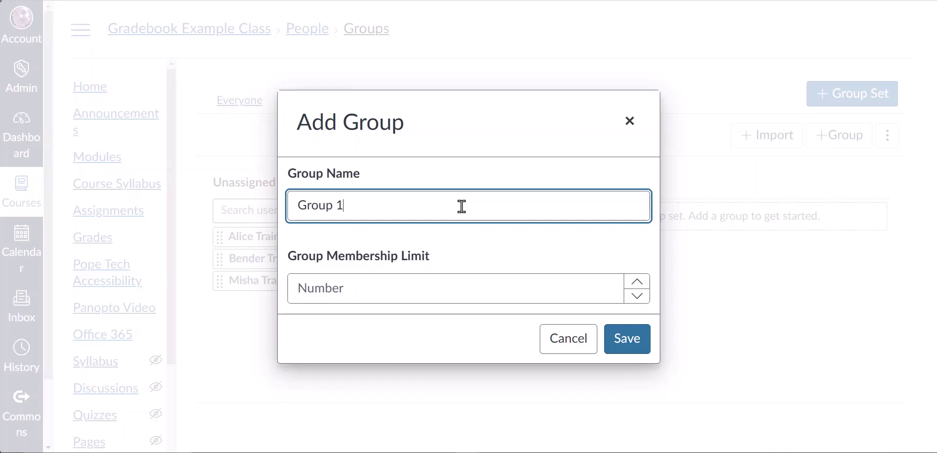
{"action": "left_click", "coordinate": [637, 287]}
{"action": "left_click", "coordinate": [637, 287]}
{"action": "left_click", "coordinate": [638, 287]}
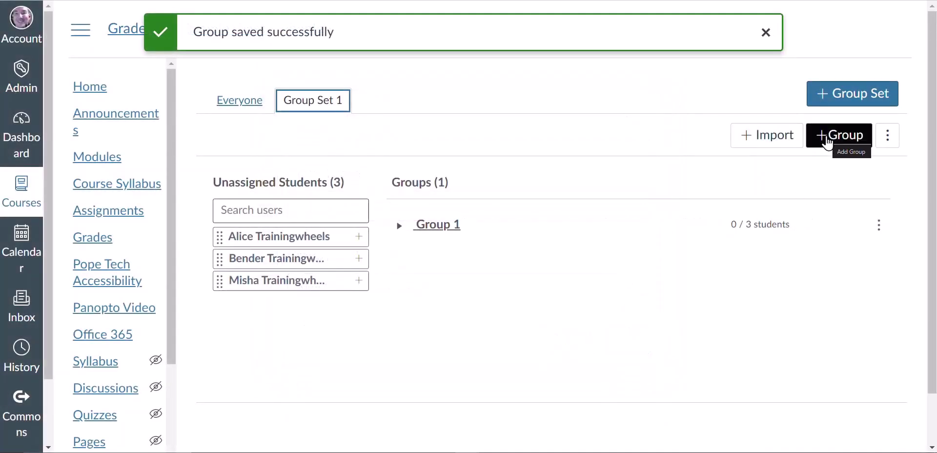
Add a second group named 'Group 2' with a membership limit of 3 and save it.
{"action": "left_click", "coordinate": [826, 142]}
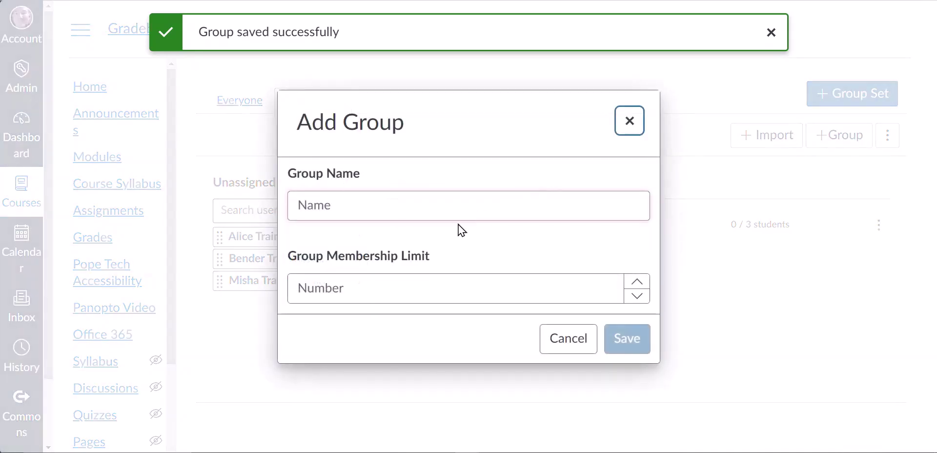
{"action": "left_click", "coordinate": [457, 204]}
{"action": "type", "text": "Group "}
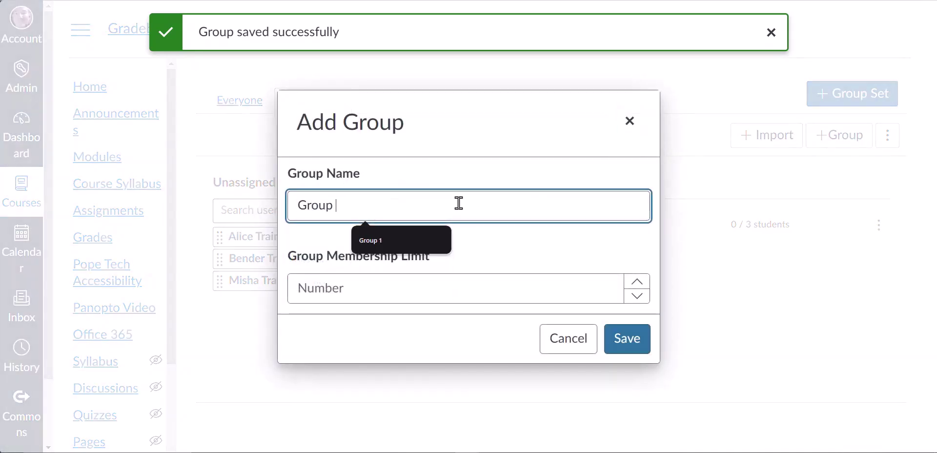
{"action": "type", "text": "2"}
{"action": "left_click", "coordinate": [634, 285]}
{"action": "left_click", "coordinate": [634, 286]}
{"action": "left_click", "coordinate": [634, 286]}
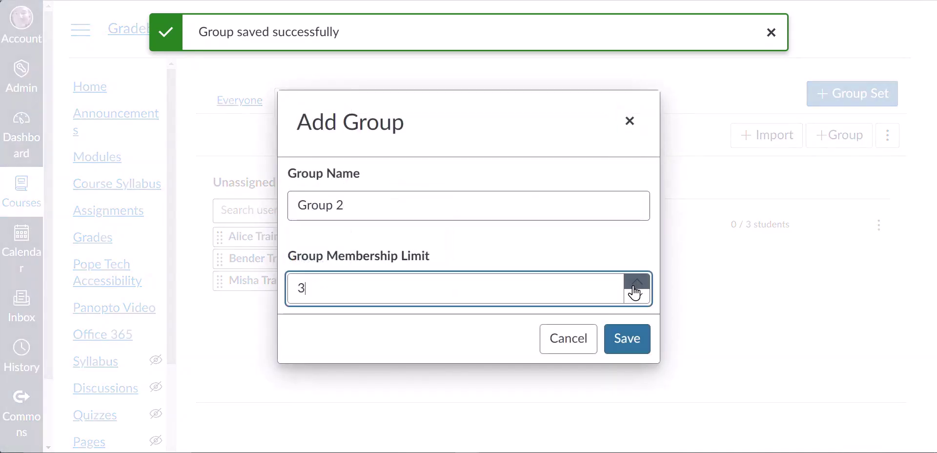
{"action": "left_click", "coordinate": [634, 348]}
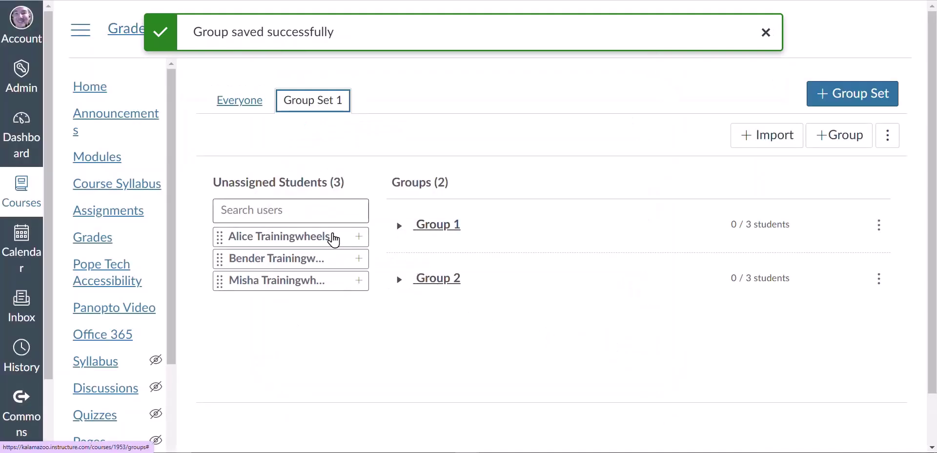
Drag two unassigned students into Group 1 and one into Group 2, then expand both groups.
{"action": "left_click_drag", "start_coordinate": [306, 242], "coordinate": [503, 225]}
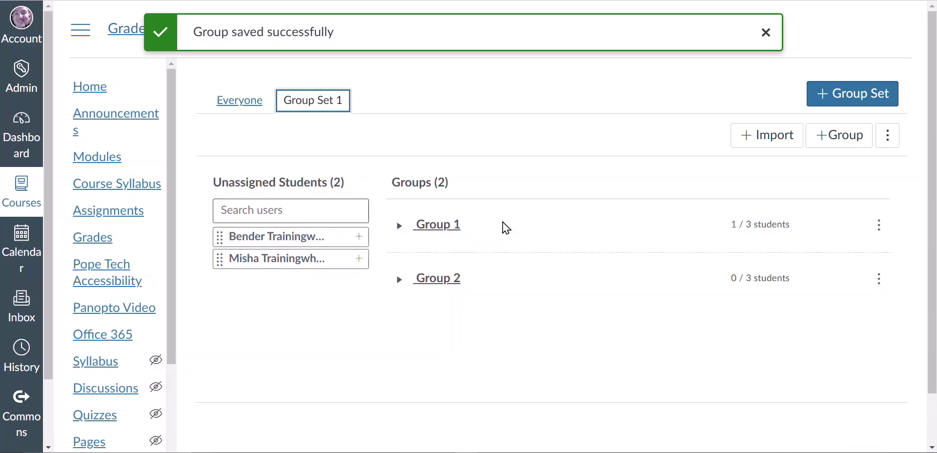
{"action": "left_click_drag", "start_coordinate": [288, 262], "coordinate": [457, 283]}
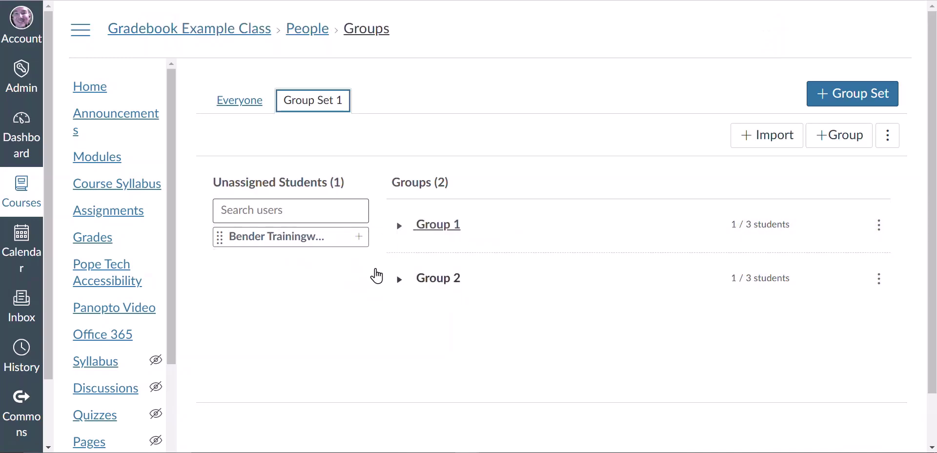
{"action": "left_click_drag", "start_coordinate": [313, 239], "coordinate": [444, 229]}
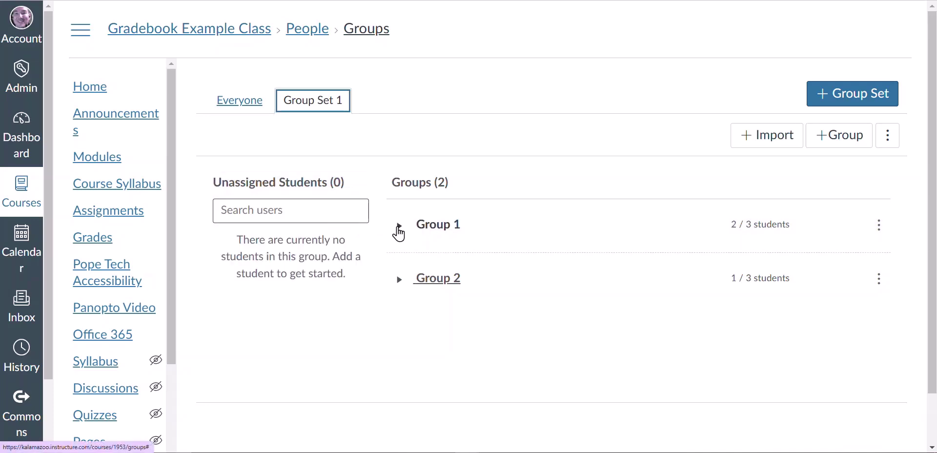
{"action": "left_click", "coordinate": [398, 226]}
{"action": "left_click", "coordinate": [398, 320]}
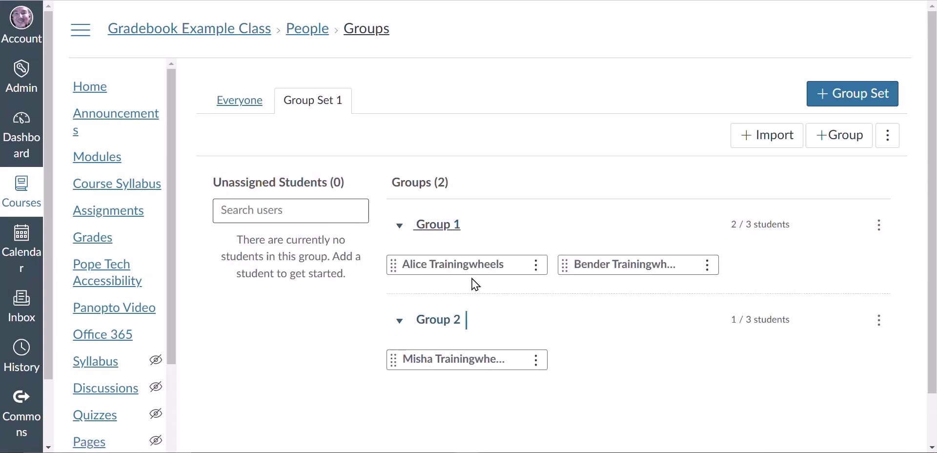